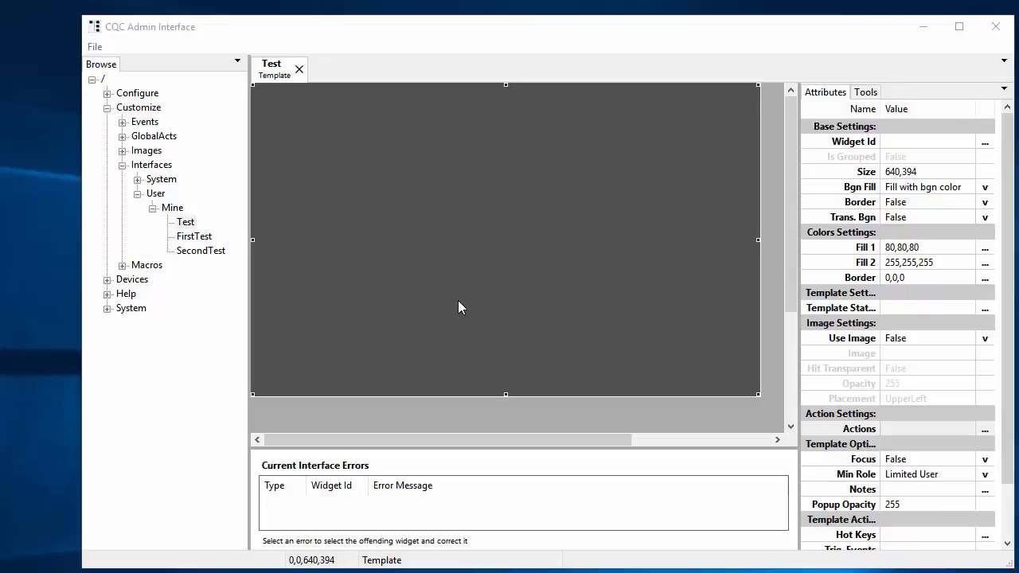
# Step: Add a static text widget near the canvas centre, widen it, and set its Widget Id to Output
pyautogui.rightClick(458, 300)
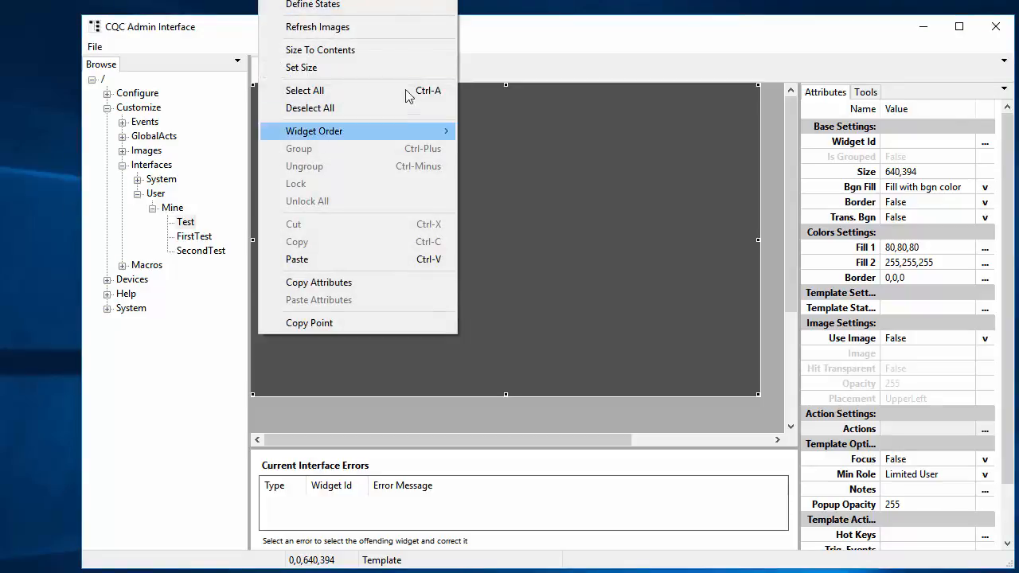
pyautogui.rightClick(580, 379)
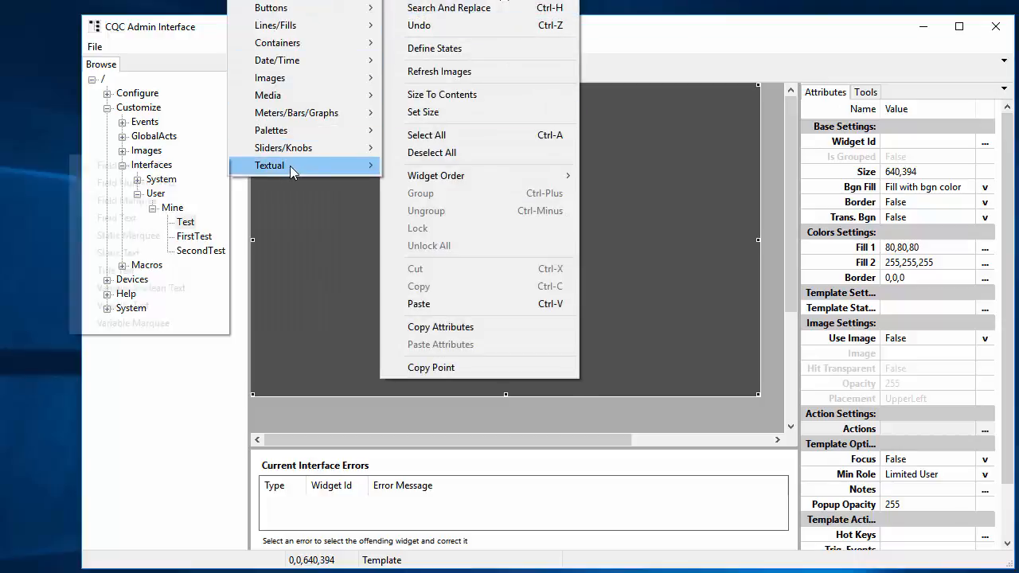
pyautogui.moveTo(290, 166)
pyautogui.click(159, 255)
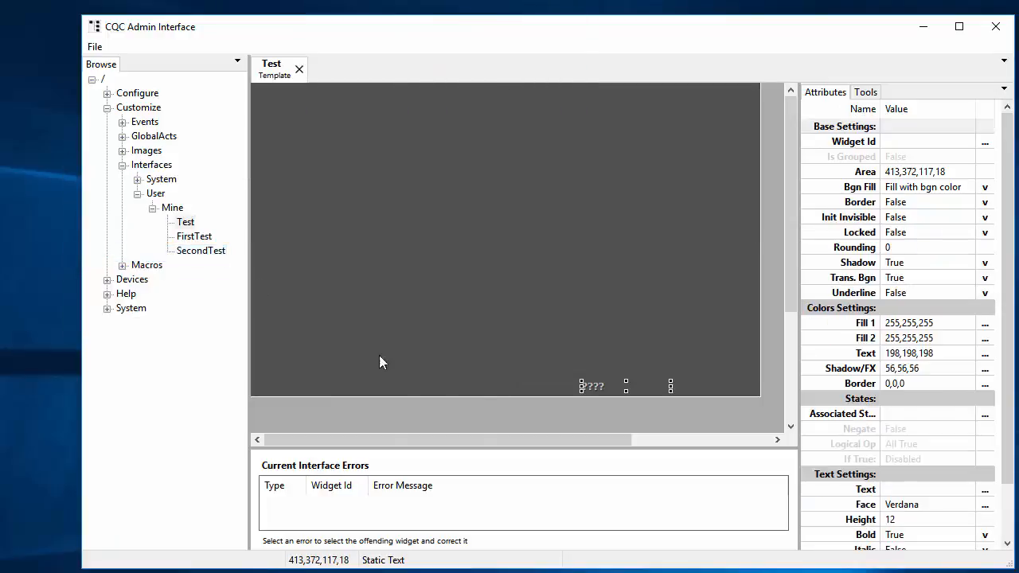
pyautogui.moveTo(590, 390); pyautogui.dragTo(484, 322)
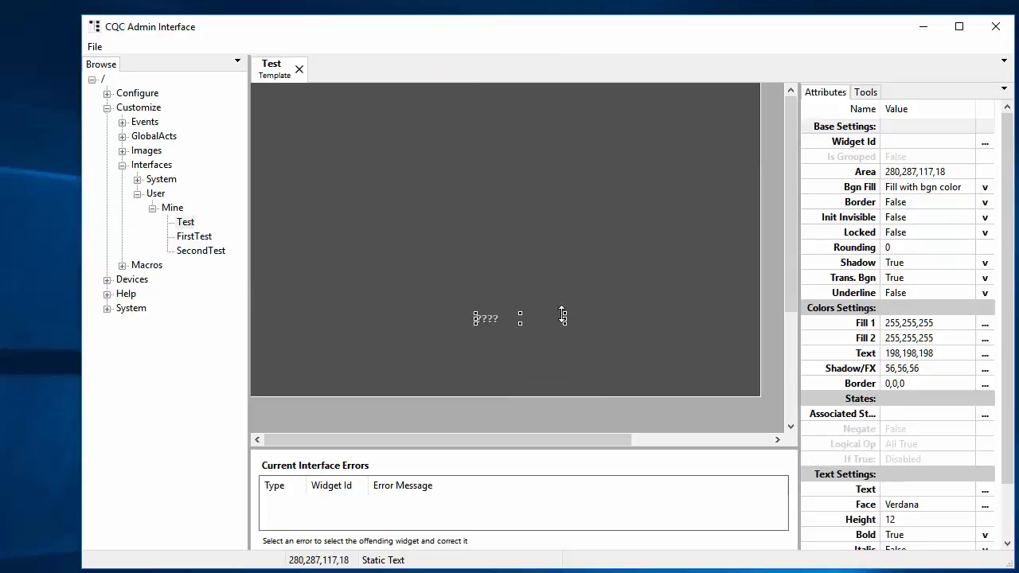
pyautogui.moveTo(566, 314); pyautogui.dragTo(598, 316)
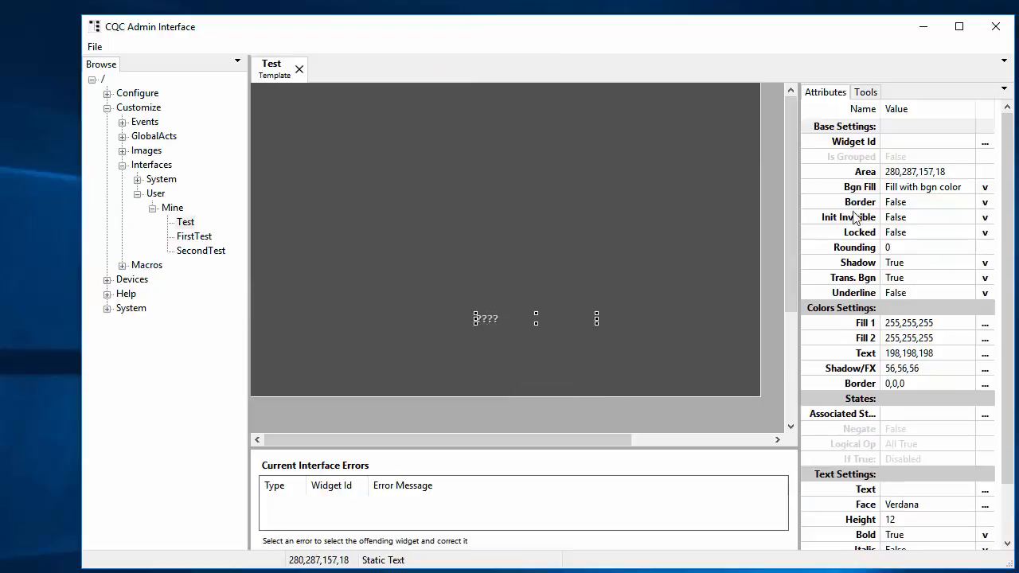
pyautogui.click(904, 140)
pyautogui.click(905, 141)
pyautogui.write('Output')
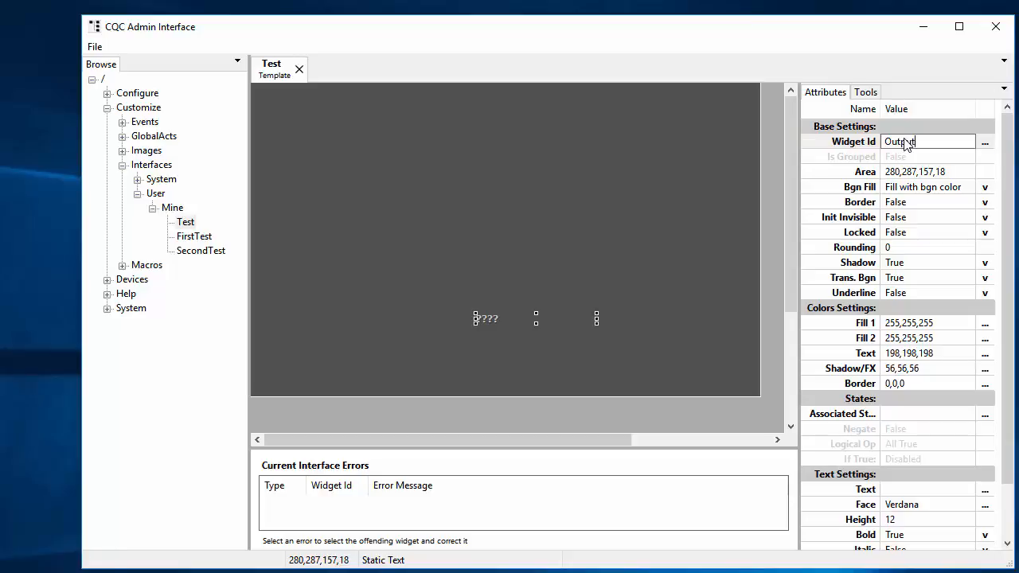
pyautogui.press('Return')
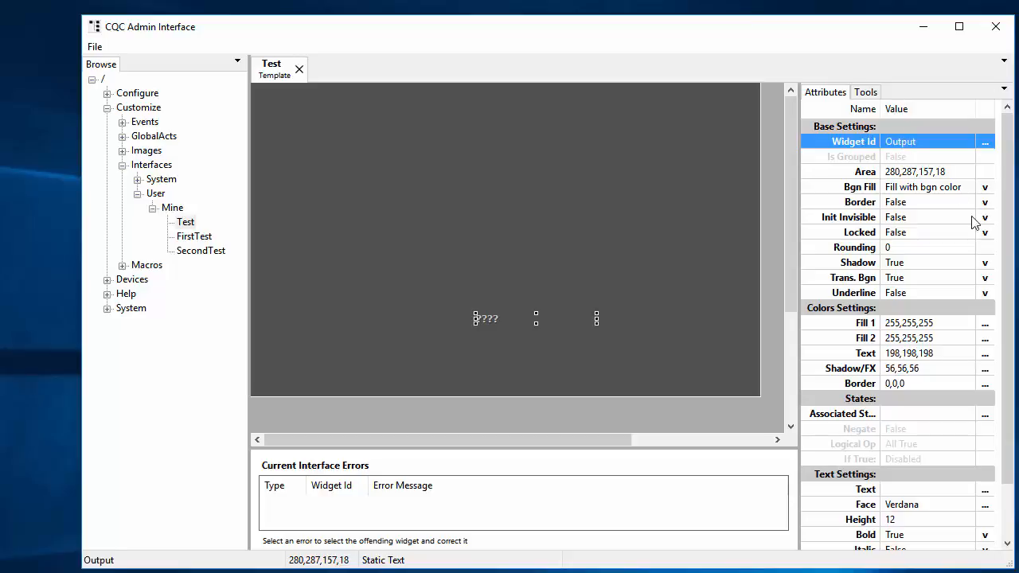
# Step: Add a command button on the left labelled Set
pyautogui.rightClick(291, 294)
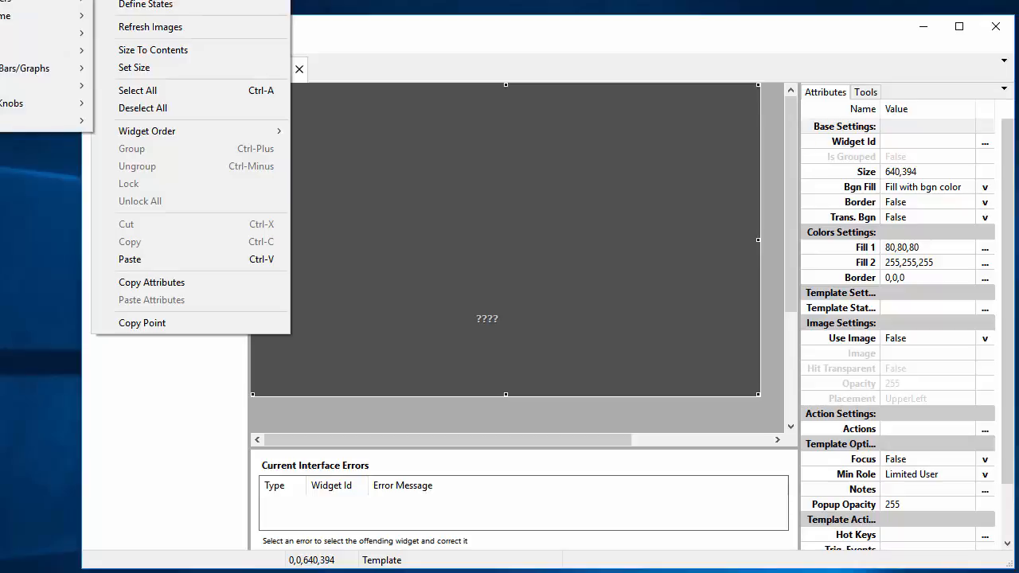
pyautogui.click(2, 31)
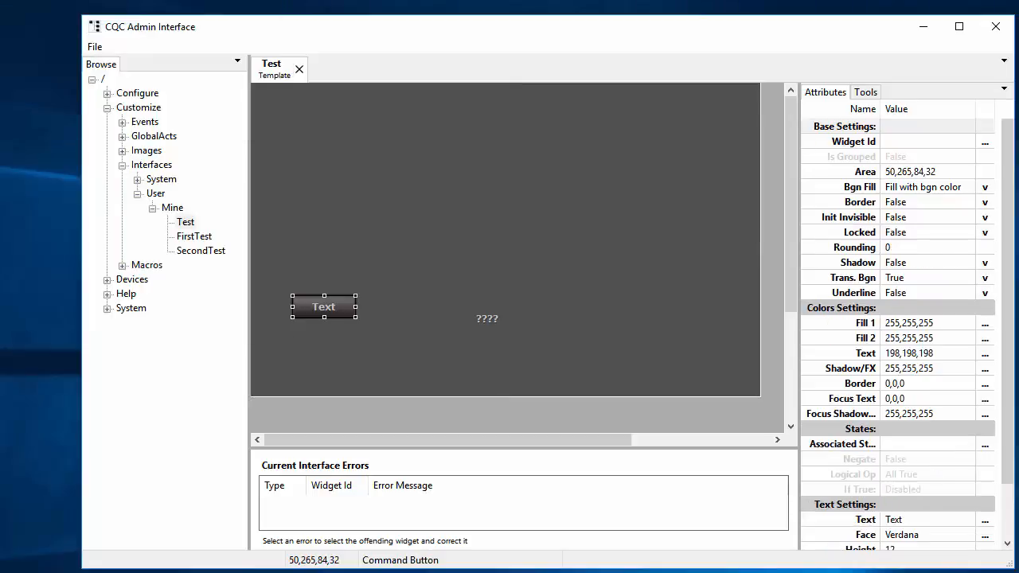
pyautogui.moveTo(328, 310); pyautogui.dragTo(308, 320)
pyautogui.click(925, 521)
pyautogui.click(925, 521)
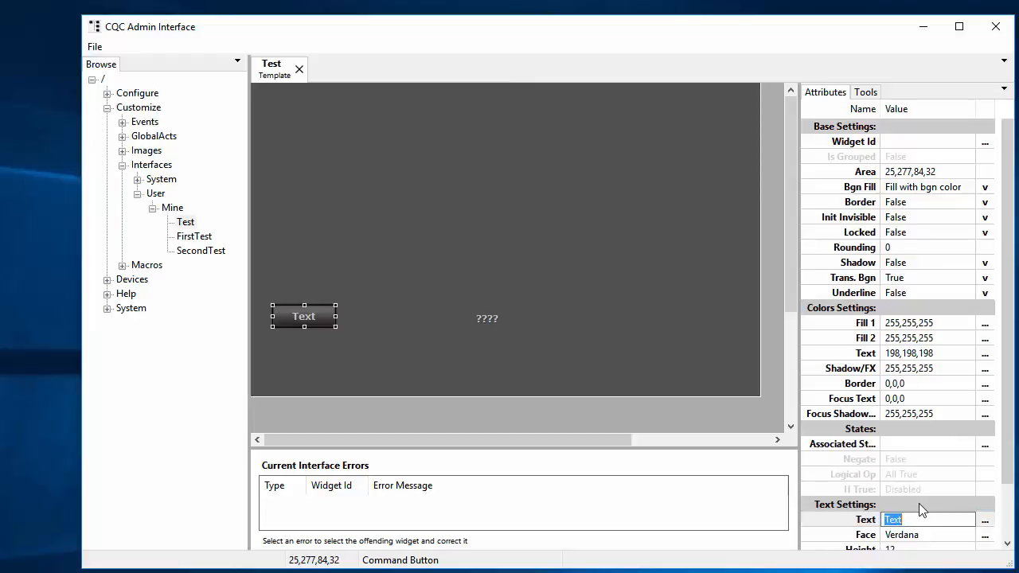
pyautogui.write('Set')
pyautogui.press('Return')
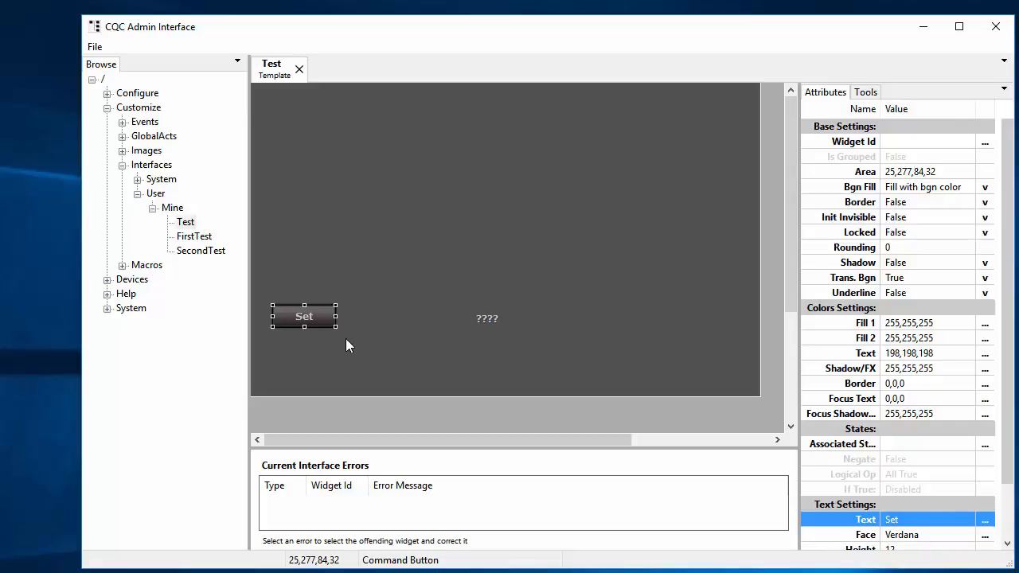
pyautogui.scroll(-5, 958, 420)
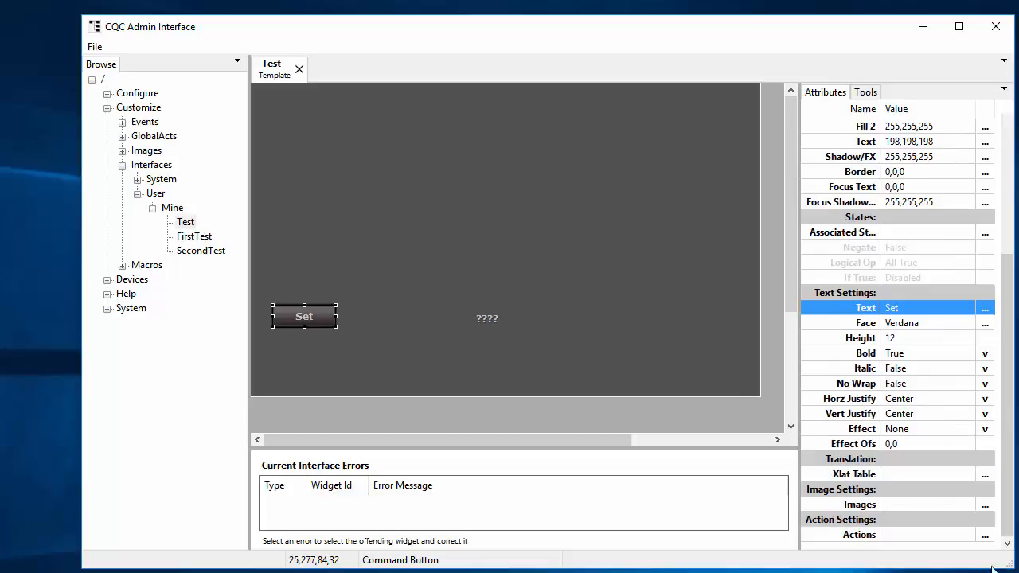
# Step: Add a GlobalVars::SetVariable command to the Set button's OnClick action
pyautogui.click(989, 538)
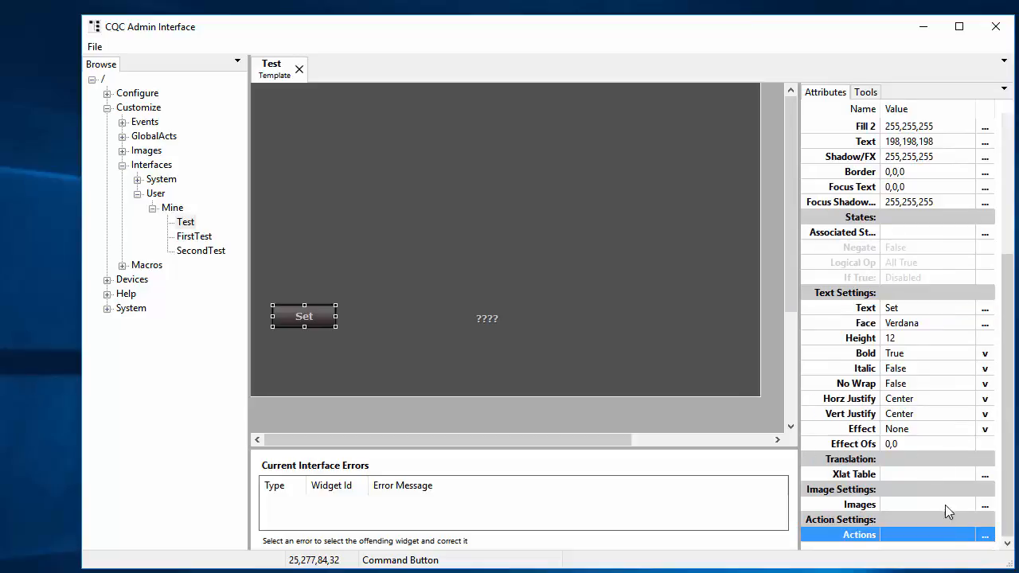
pyautogui.click(985, 535)
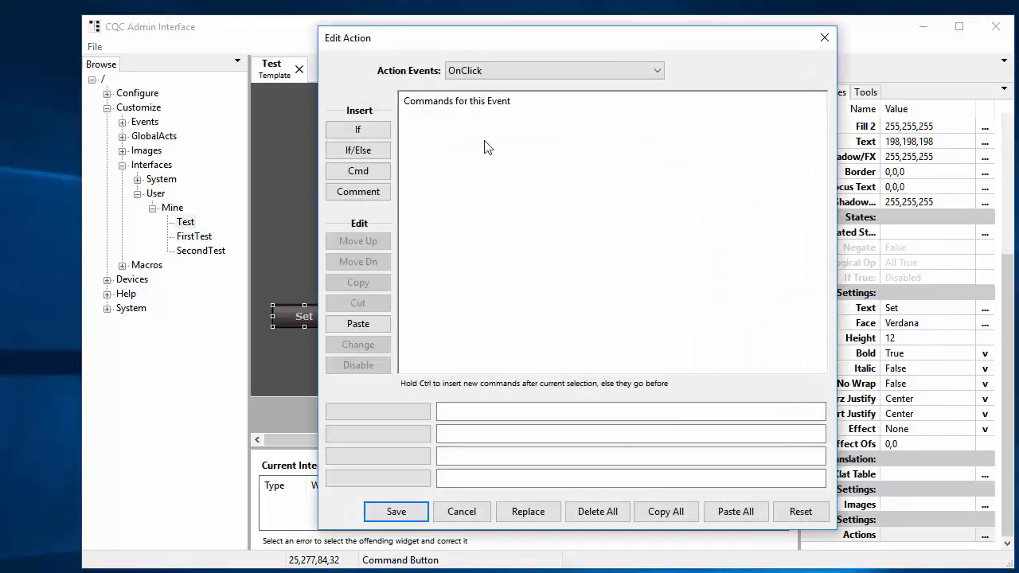
pyautogui.click(384, 172)
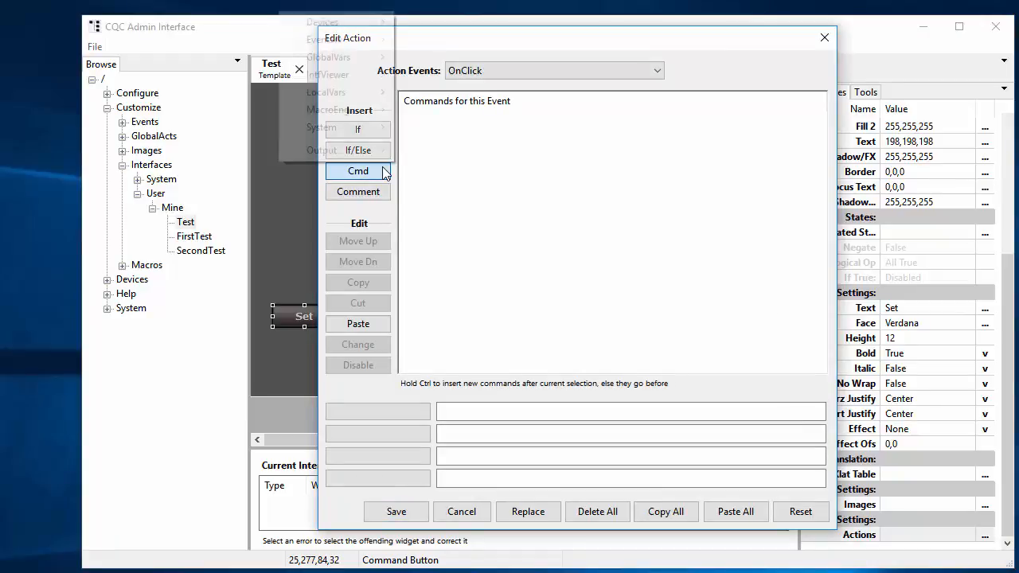
pyautogui.moveTo(359, 66)
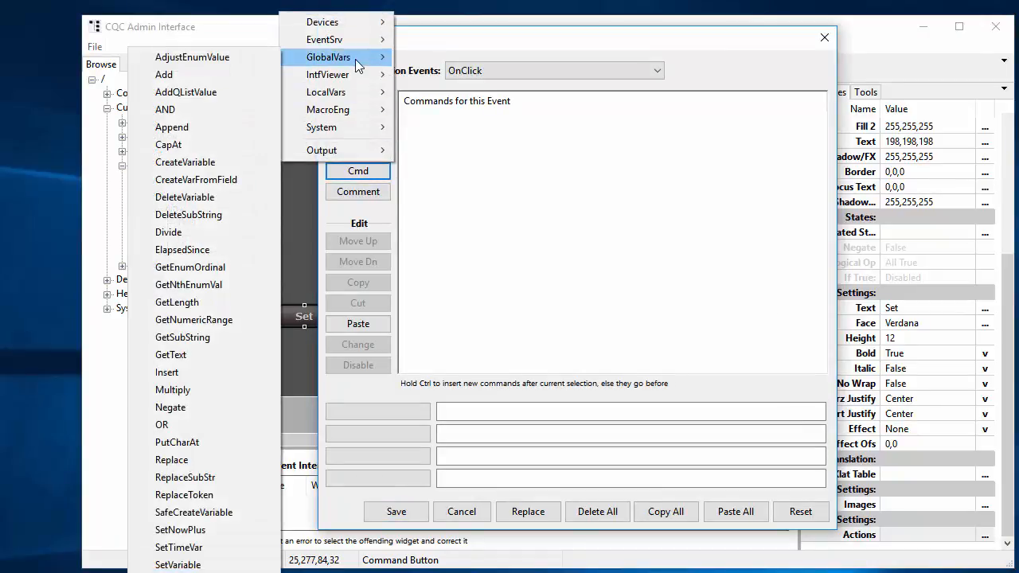
pyautogui.click(224, 570)
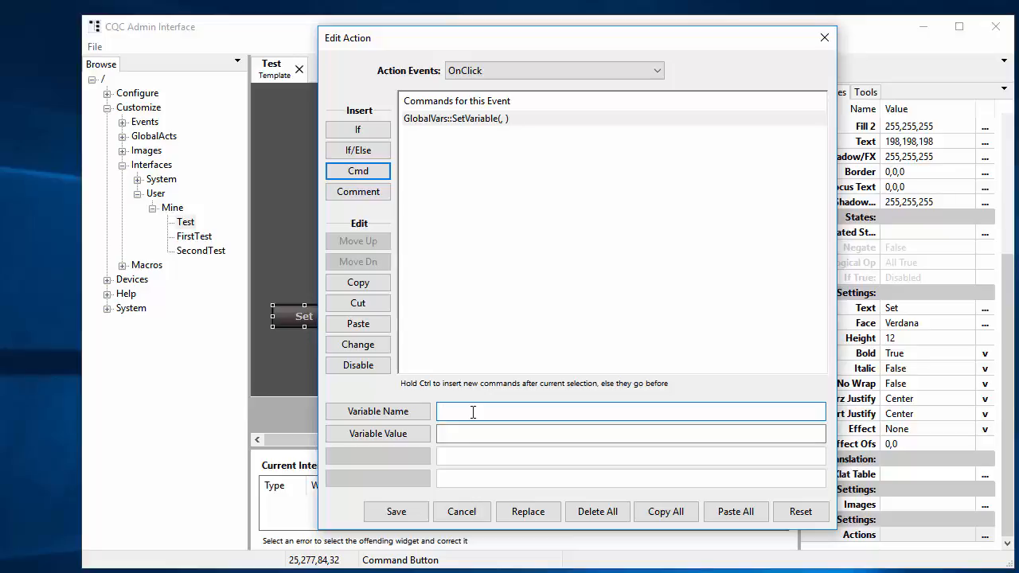
# Step: Create a new global variable named GVar:LastGenre
pyautogui.click(379, 411)
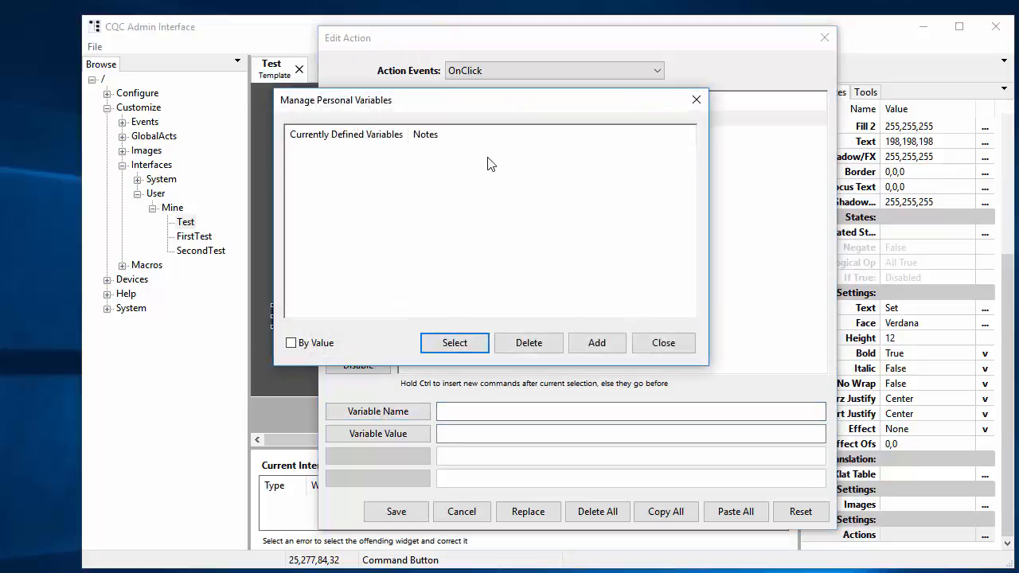
pyautogui.moveTo(503, 105); pyautogui.dragTo(509, 123)
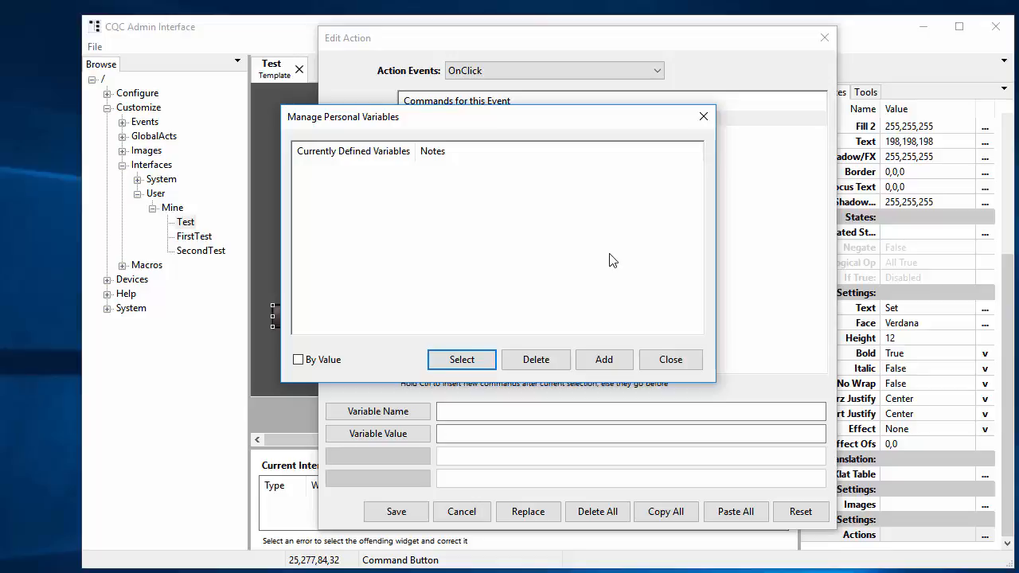
pyautogui.click(608, 359)
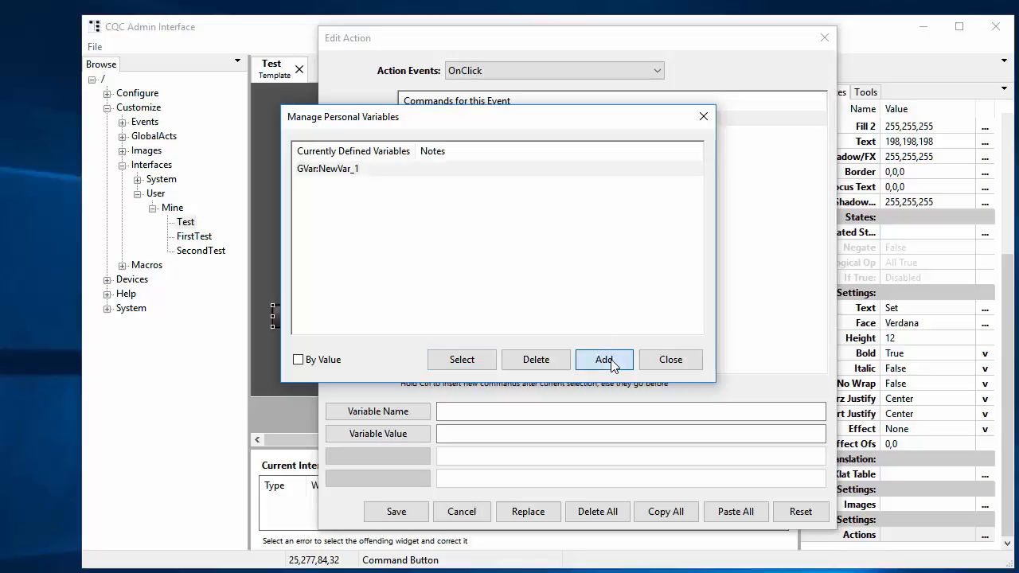
pyautogui.click(332, 176)
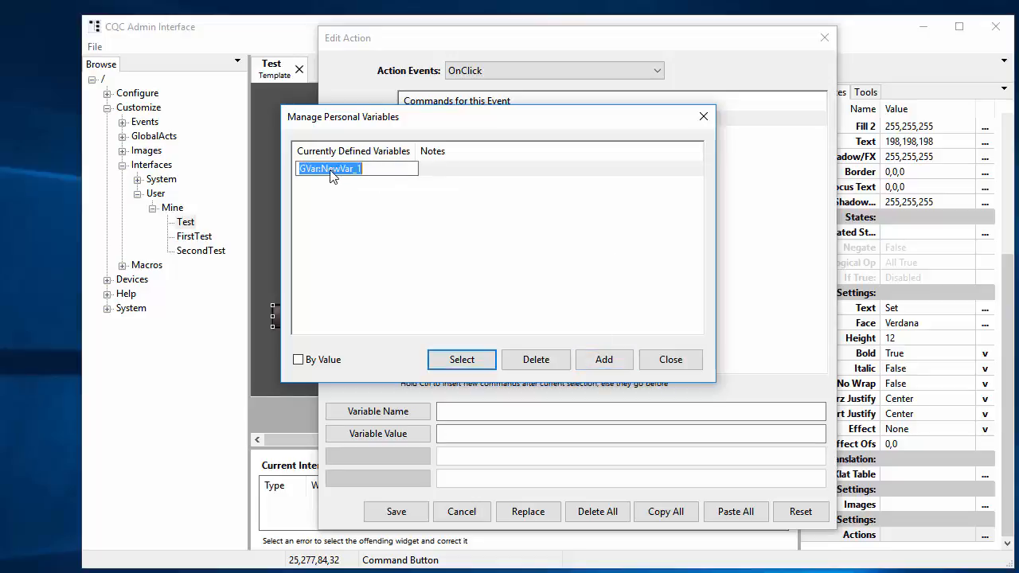
pyautogui.click(321, 174)
pyautogui.press('Delete')
pyautogui.press('Delete')
pyautogui.press('Delete')
pyautogui.press('Delete')
pyautogui.press('Delete')
pyautogui.press('Delete')
pyautogui.press('Delete')
pyautogui.press('Delete')
pyautogui.write('LastGenre')
pyautogui.press('Return')
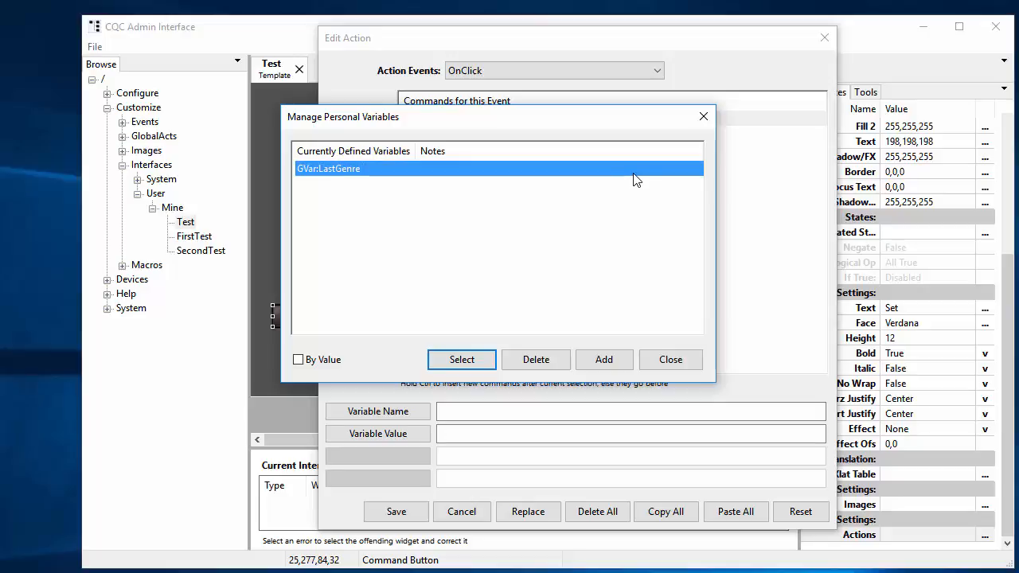
# Step: Note GVar:LastGenre as 'Last genre selected in movie screen' and select it for SetVariable
pyautogui.click(453, 180)
pyautogui.write('Last genre')
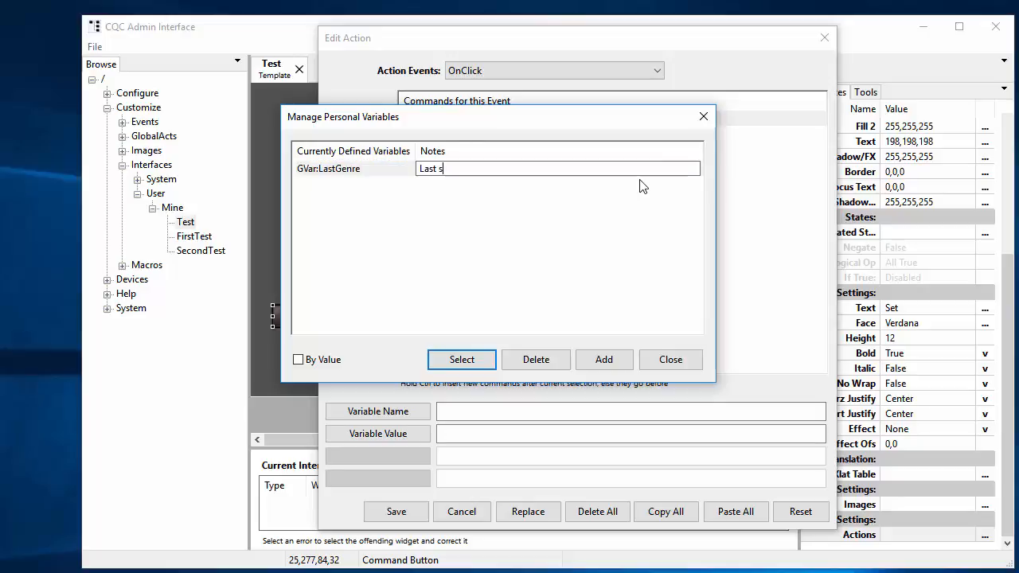
pyautogui.write(' sleected')
pyautogui.press('BackSpace')
pyautogui.press('BackSpace')
pyautogui.press('BackSpace')
pyautogui.press('BackSpace')
pyautogui.press('BackSpace')
pyautogui.press('BackSpace')
pyautogui.press('BackSpace')
pyautogui.write('elected in movie screen')
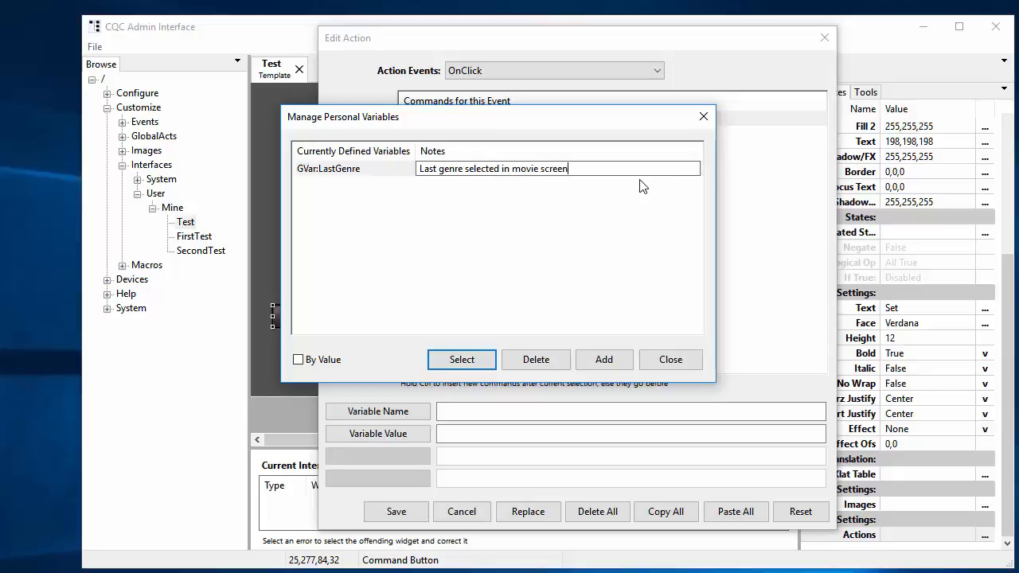
pyautogui.press('Return')
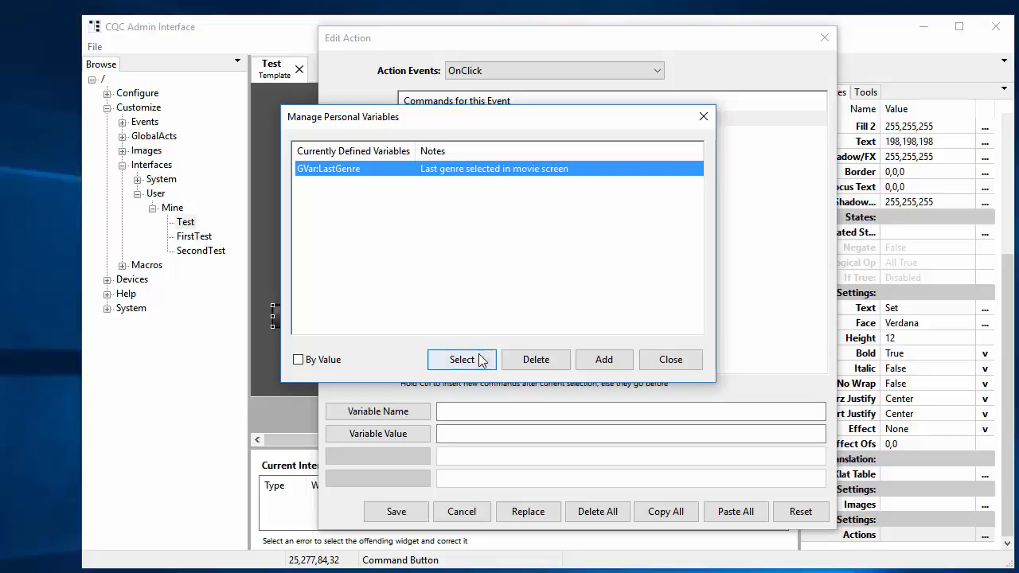
pyautogui.click(450, 358)
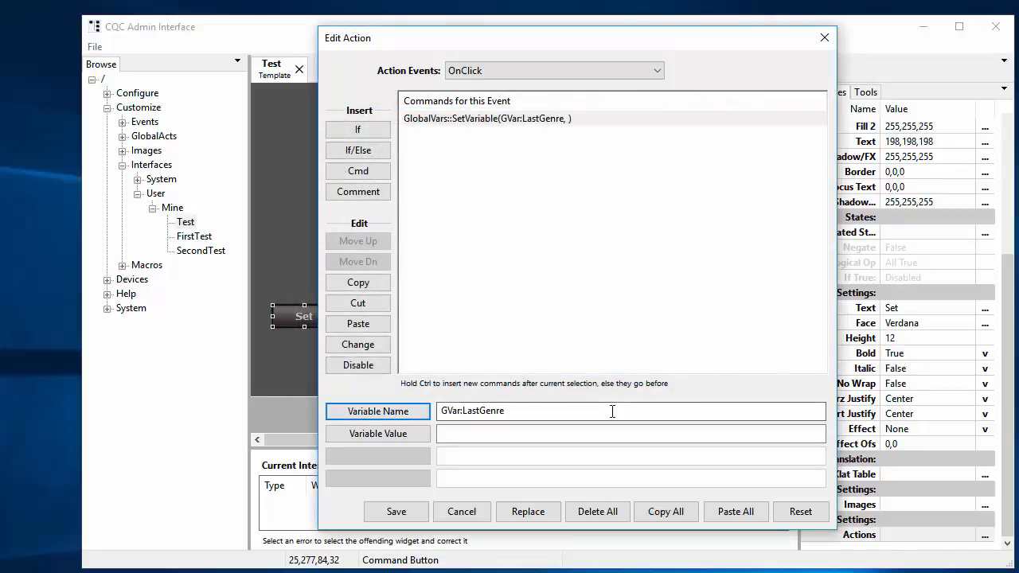
# Step: Set the variable value to Romance and save the Set button's action
pyautogui.click(510, 434)
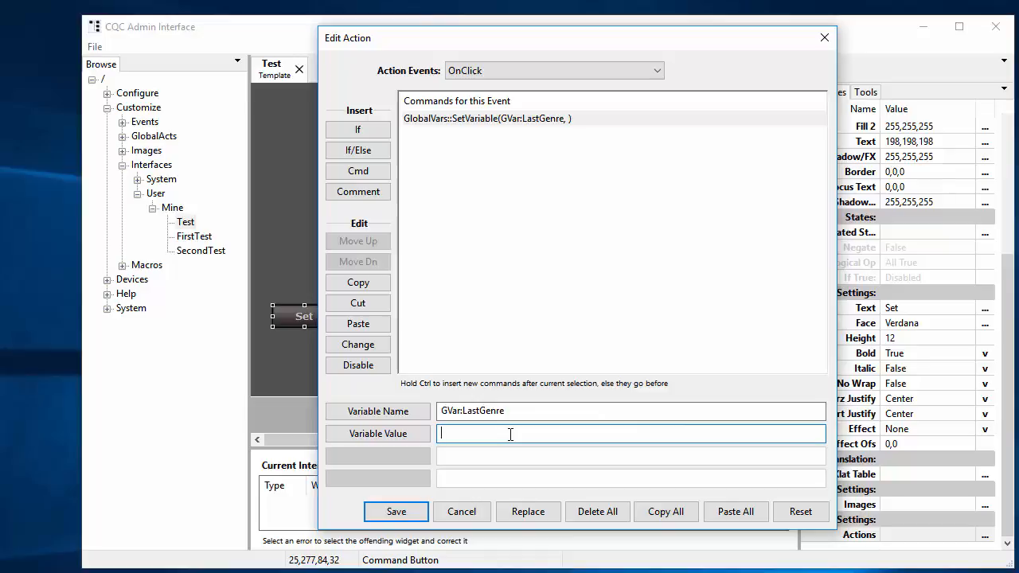
pyautogui.write('Romance')
pyautogui.click(396, 512)
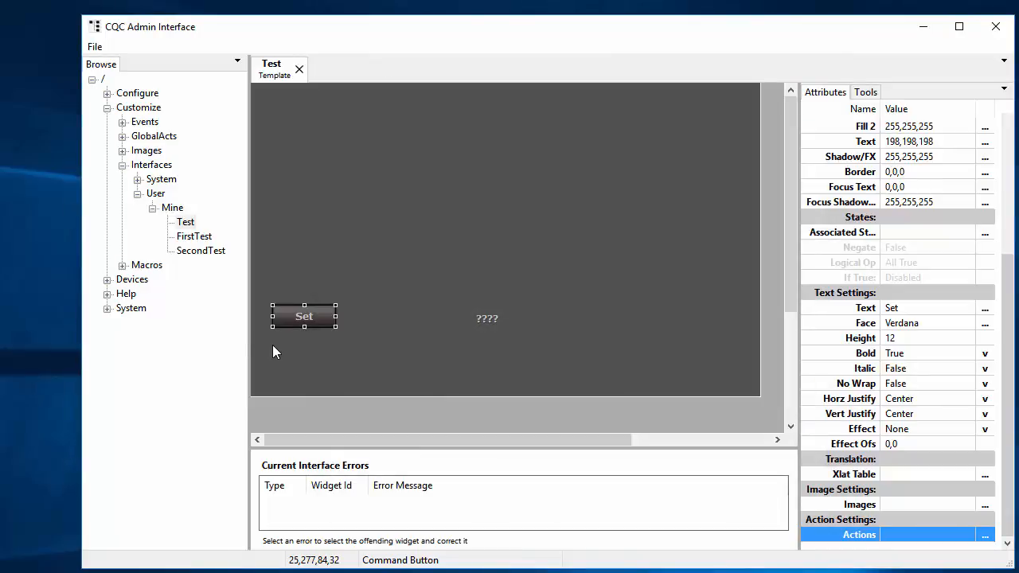
pyautogui.rightClick(286, 325)
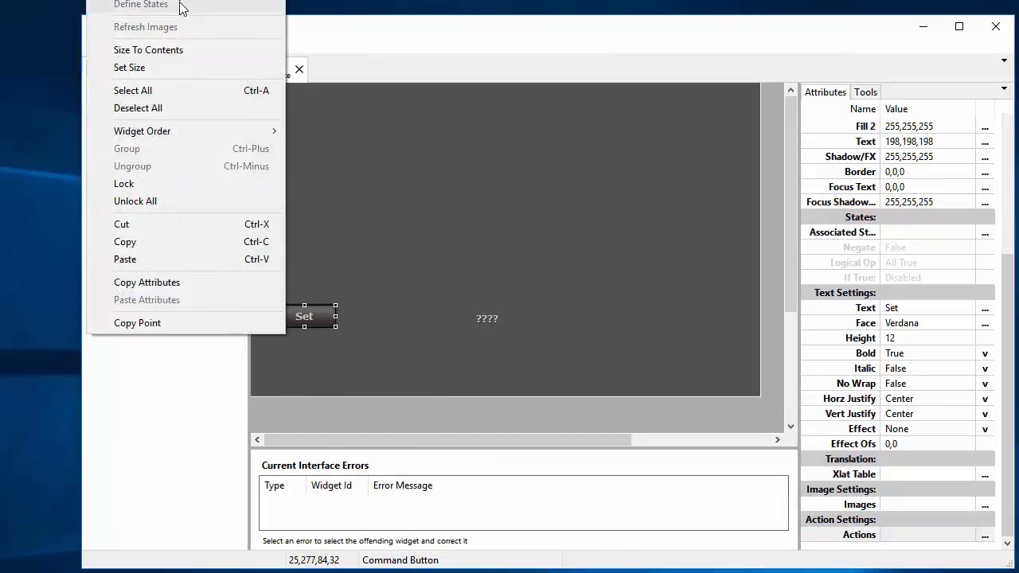
# Step: Copy and paste the Set button below itself, relabelling the copy Movies
pyautogui.click(180, 241)
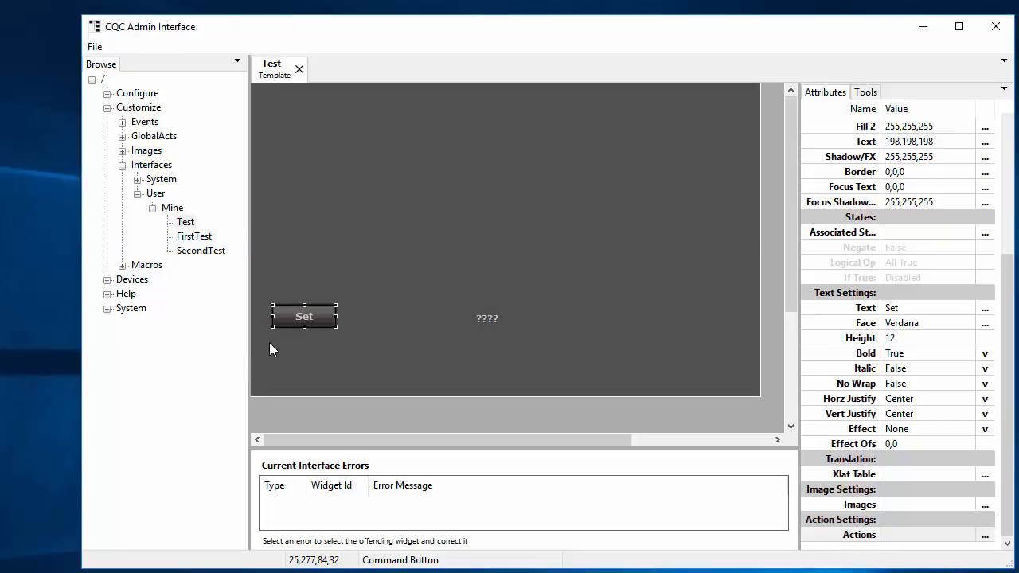
pyautogui.rightClick(270, 344)
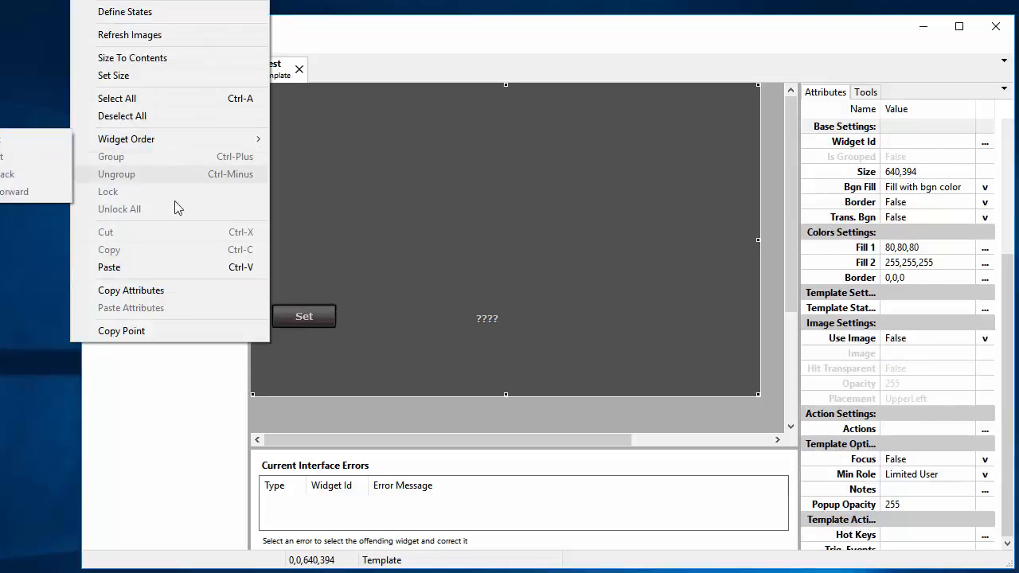
pyautogui.click(171, 268)
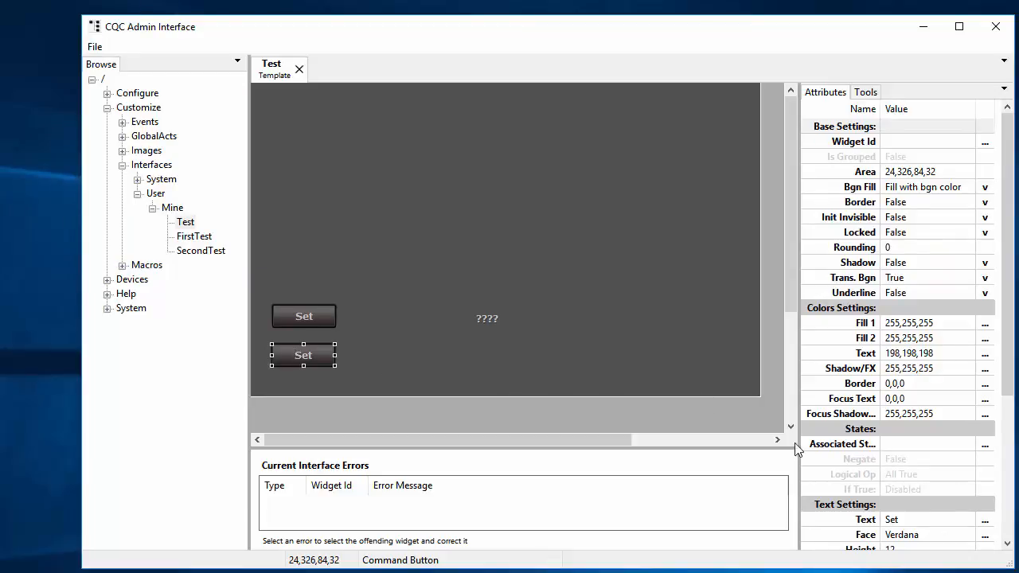
pyautogui.click(913, 521)
pyautogui.click(913, 520)
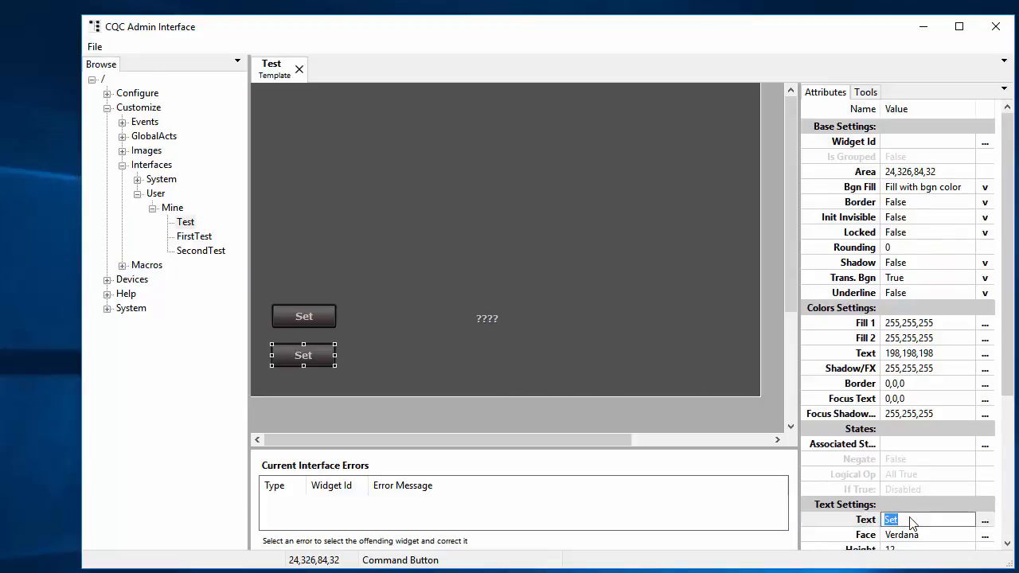
pyautogui.write('Movies')
pyautogui.press('Return')
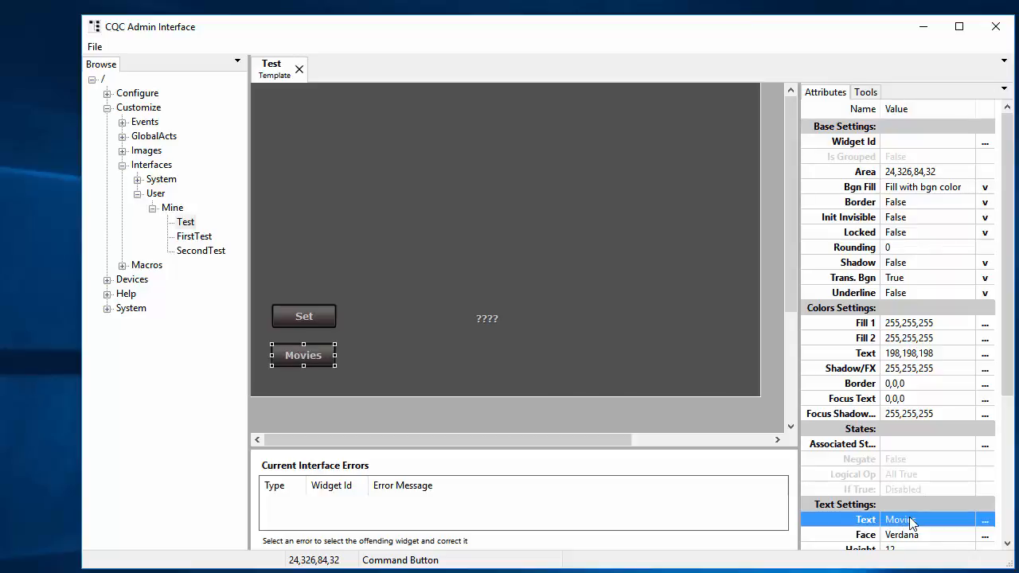
pyautogui.scroll(-5, 908, 507)
# Step: Delete the copied SetVariable command from the Movies button's action
pyautogui.click(985, 535)
pyautogui.click(985, 535)
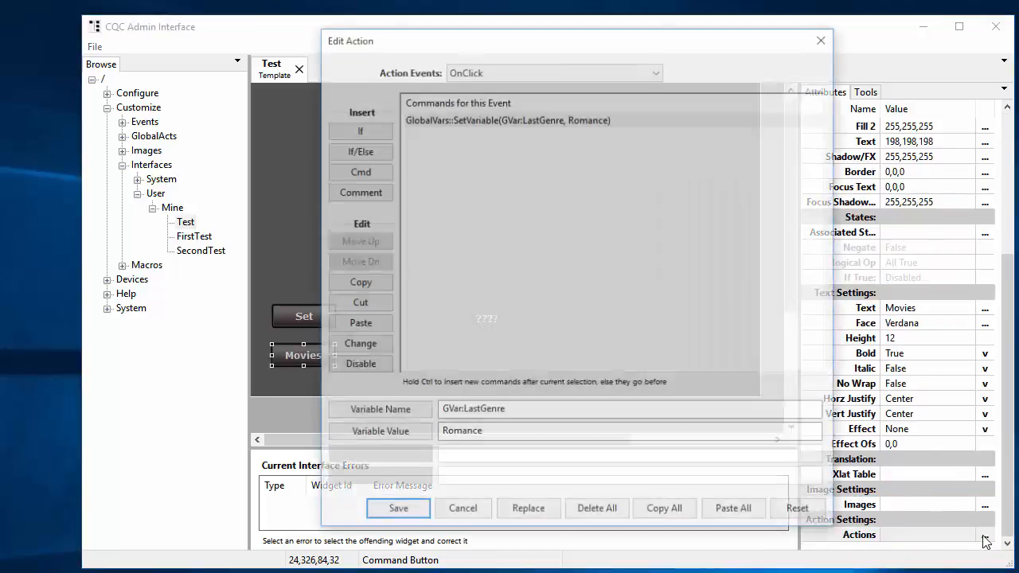
pyautogui.click(536, 119)
pyautogui.press('Delete')
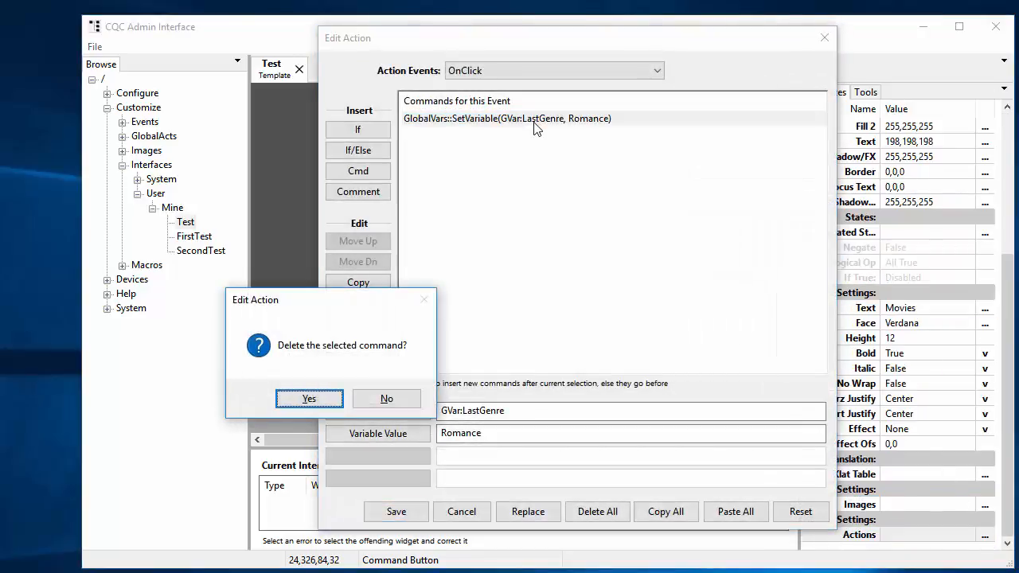
pyautogui.click(309, 396)
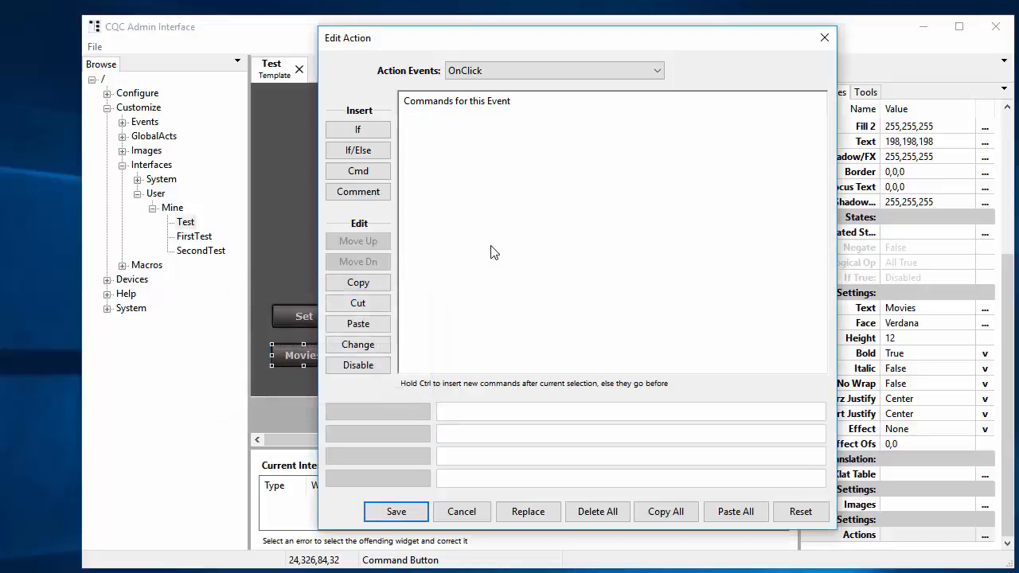
# Step: Add an Output::SetText command and begin filling in its New Text
pyautogui.moveTo(549, 43); pyautogui.dragTo(674, 38)
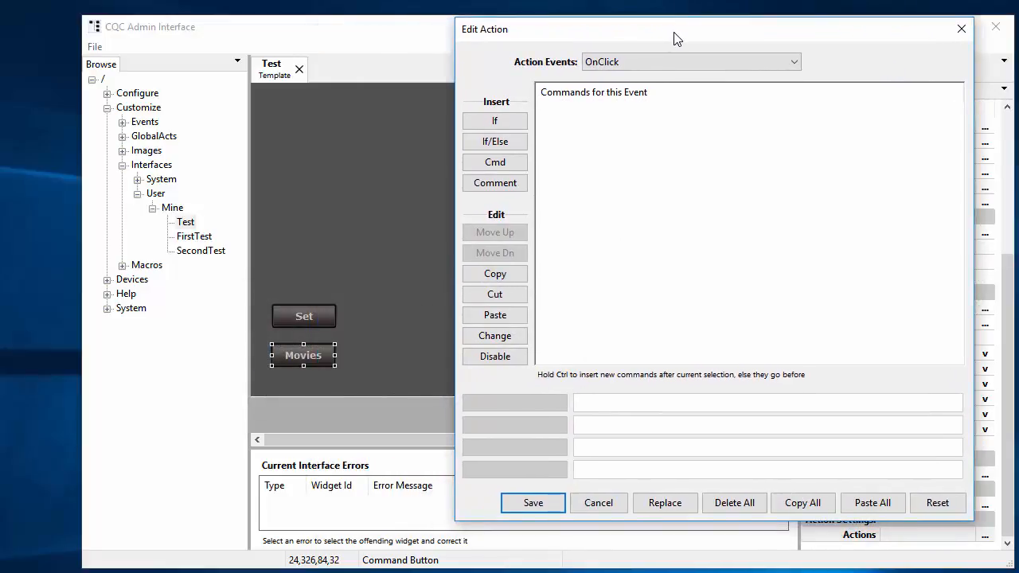
pyautogui.click(509, 163)
pyautogui.moveTo(480, 143)
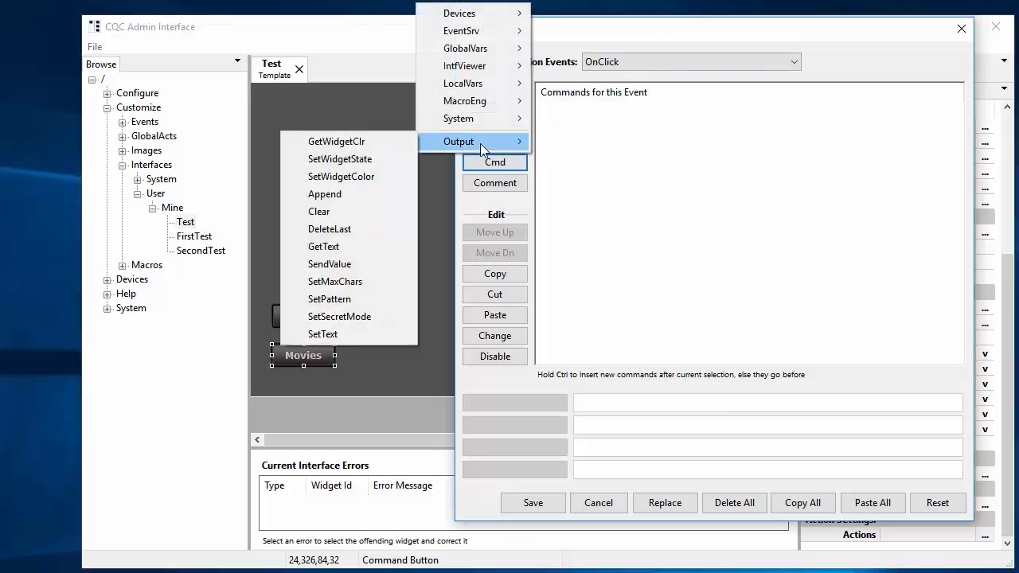
pyautogui.click(357, 338)
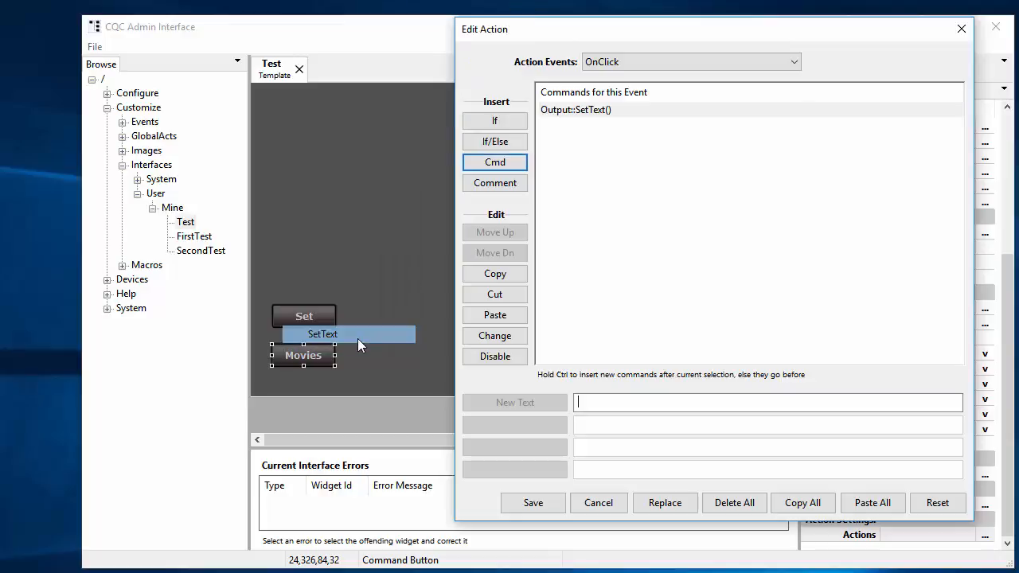
pyautogui.click(587, 403)
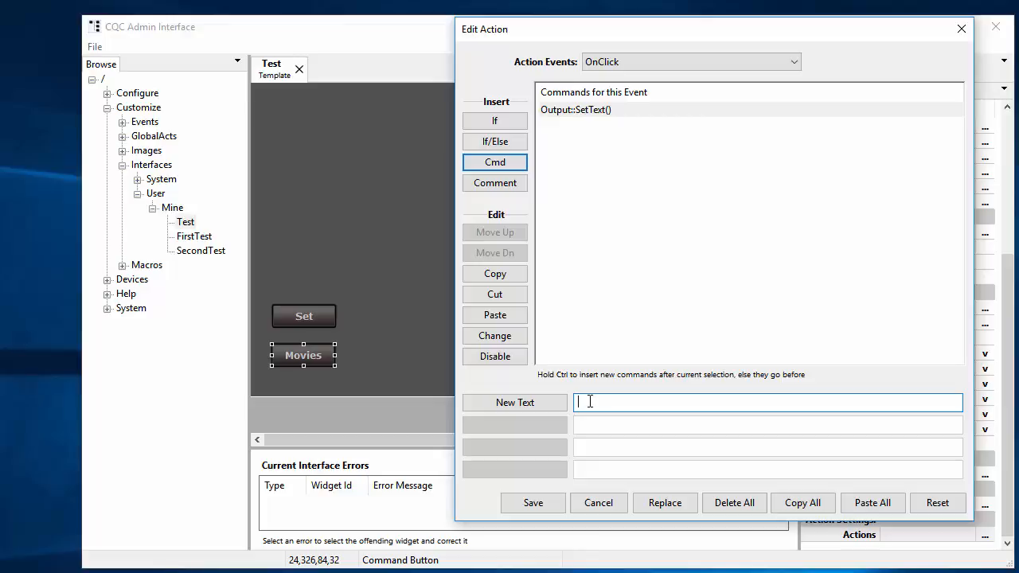
# Step: Insert GVar:LastGenre by value as New Text, giving %(GVar:LastGenre), and save the action
pyautogui.rightClick(590, 401)
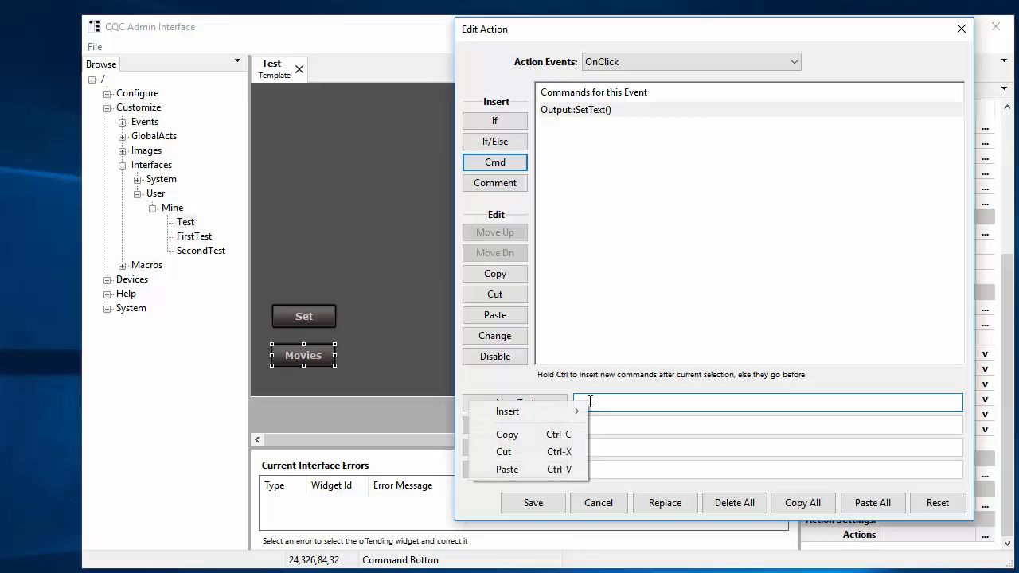
pyautogui.moveTo(531, 414)
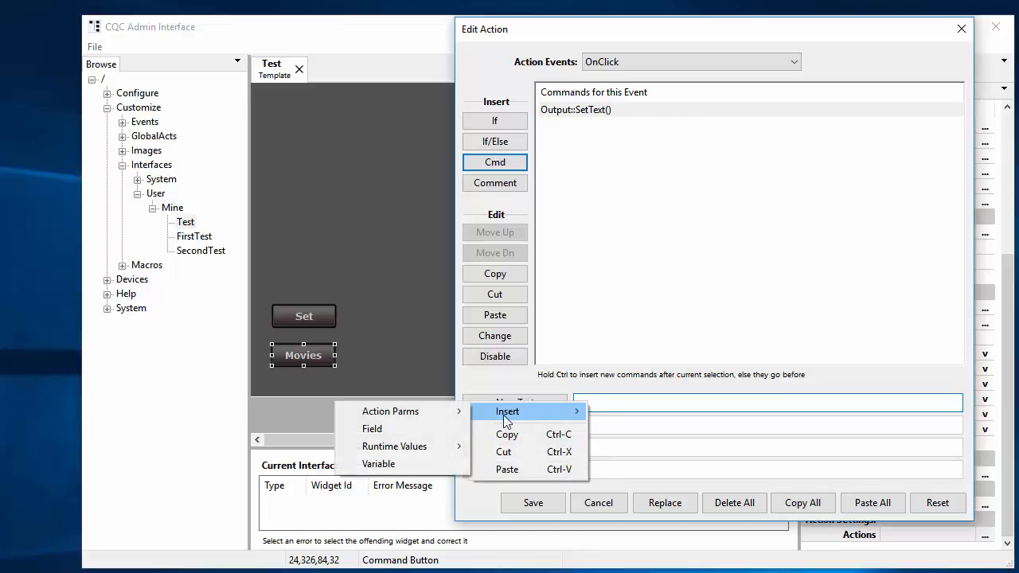
pyautogui.click(398, 465)
pyautogui.moveTo(567, 121); pyautogui.dragTo(649, 116)
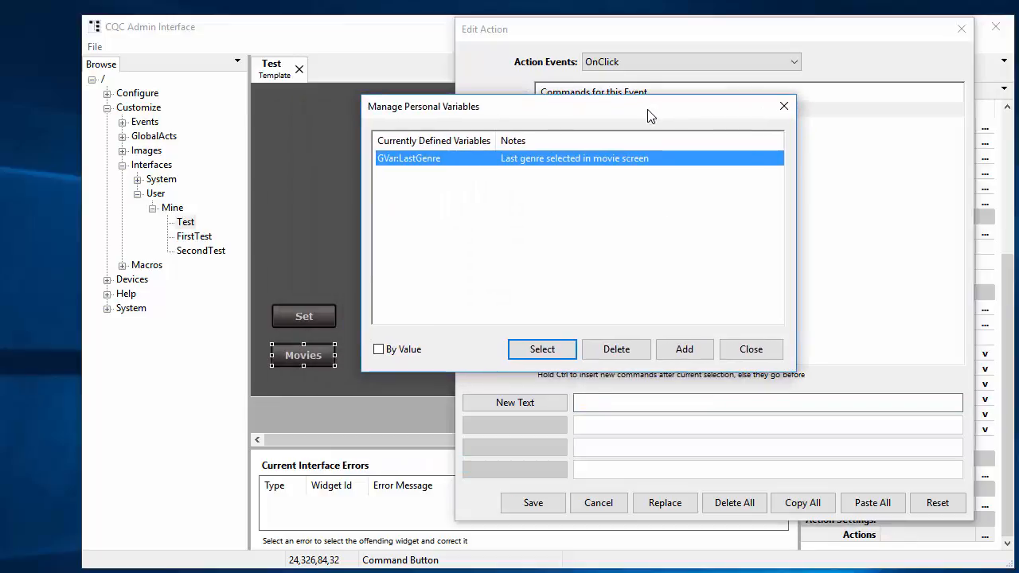
pyautogui.click(379, 350)
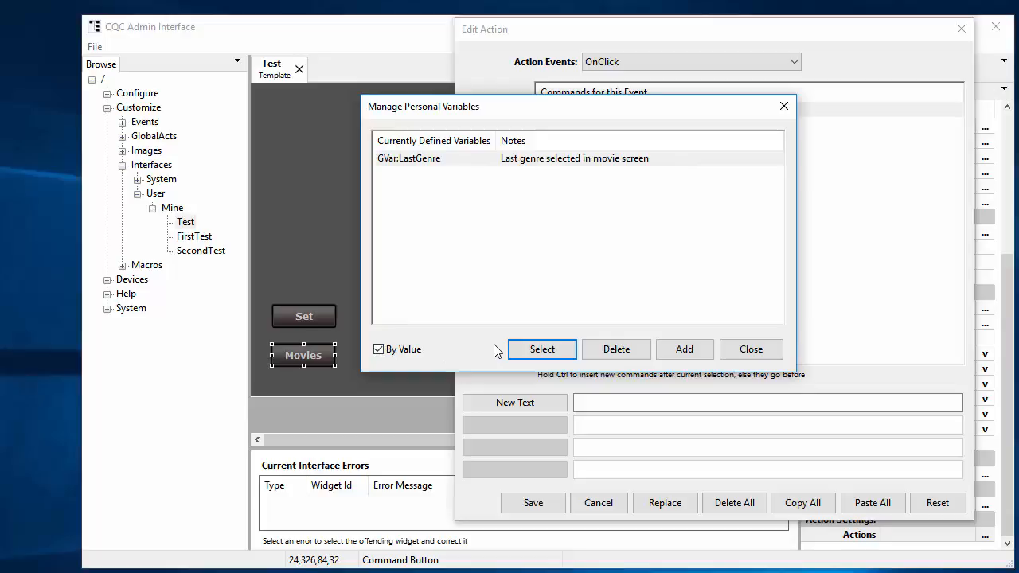
pyautogui.click(550, 350)
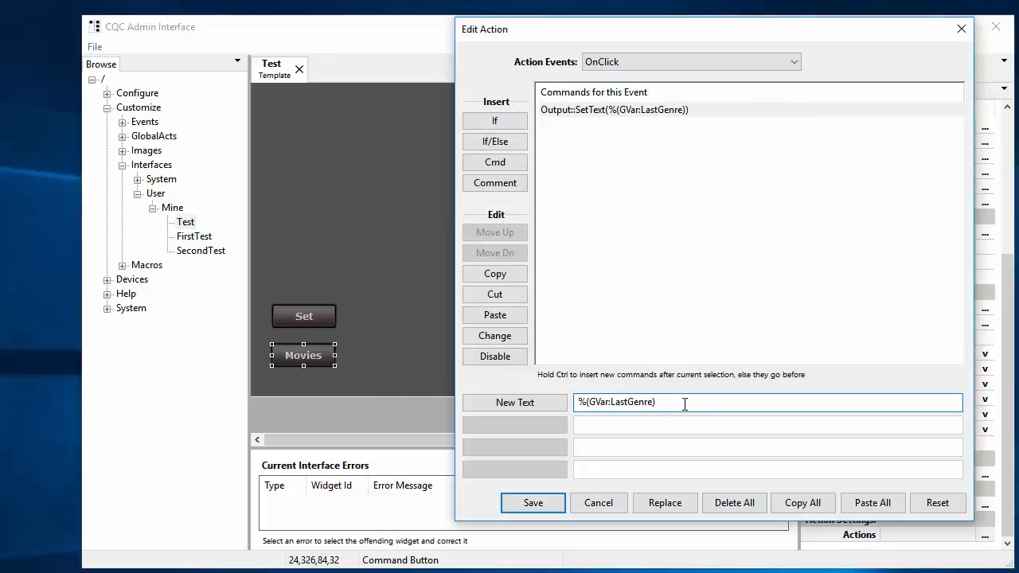
pyautogui.click(530, 507)
pyautogui.click(555, 360)
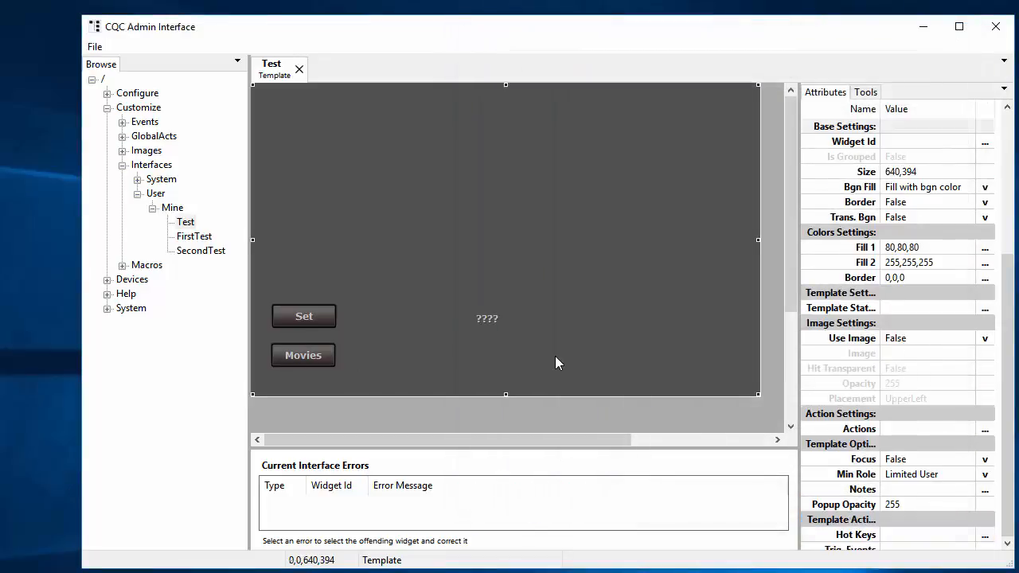
# Step: Save the Test template and launch the Interface Template Viewer
pyautogui.click(94, 46)
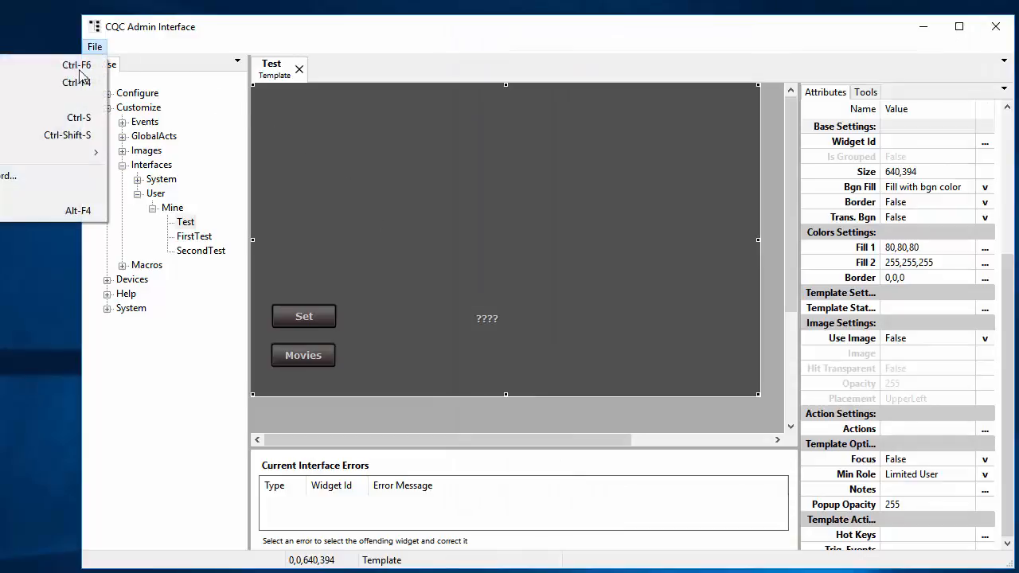
pyautogui.click(20, 118)
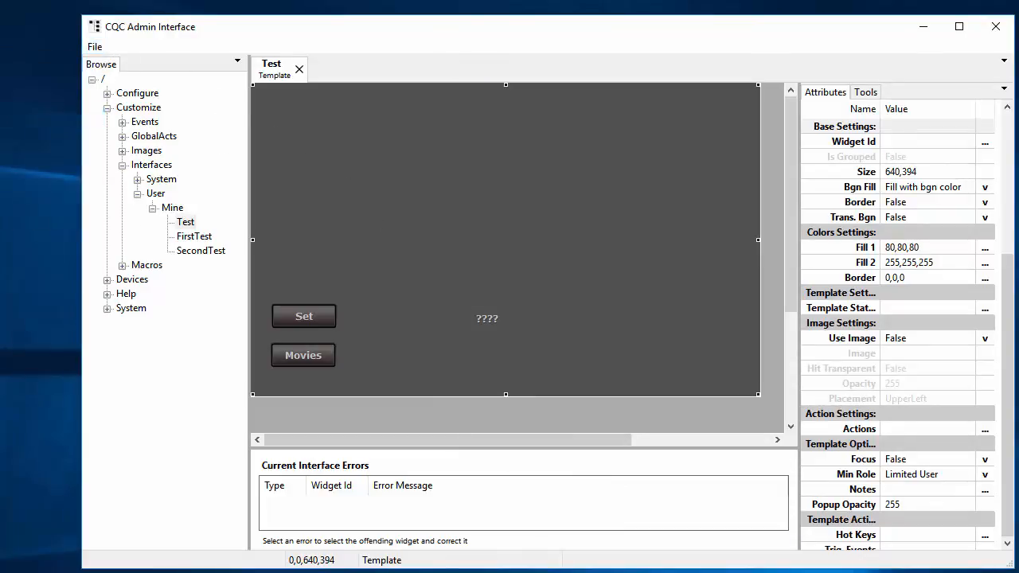
pyautogui.press('super')
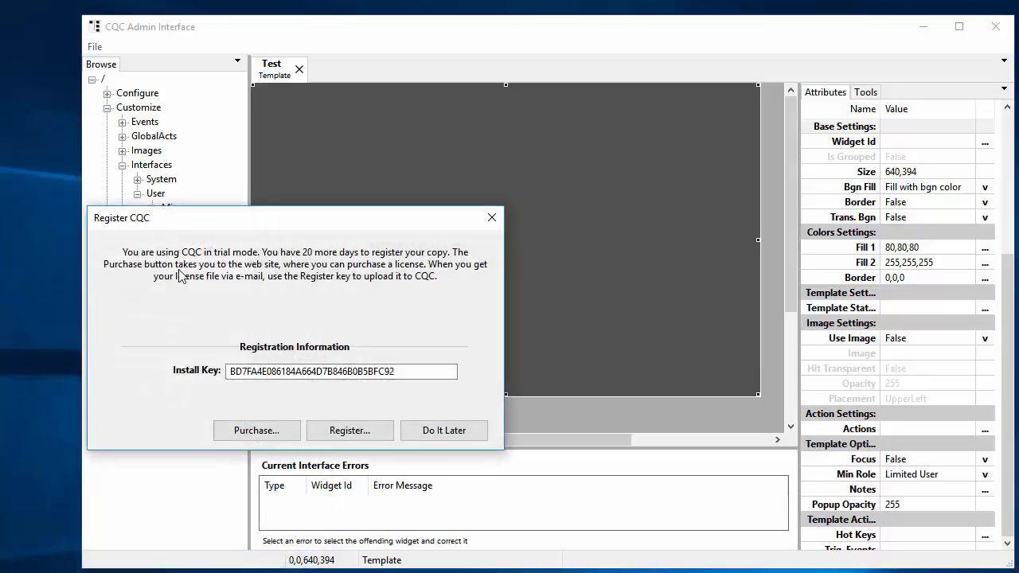
pyautogui.press('Escape')
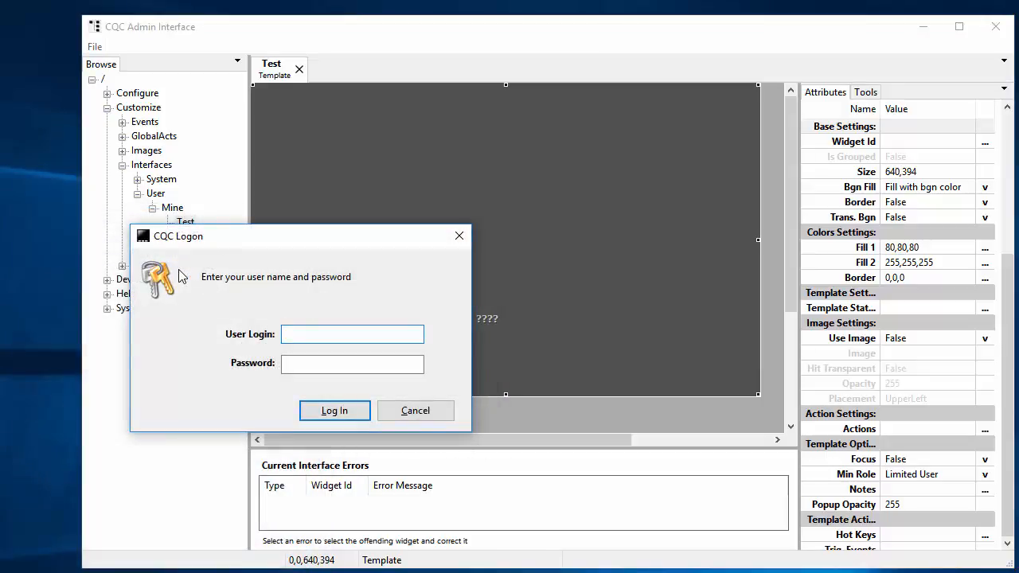
# Step: Log on to the viewer with the admin username and password
pyautogui.press('Tab')
pyautogui.press('Return')
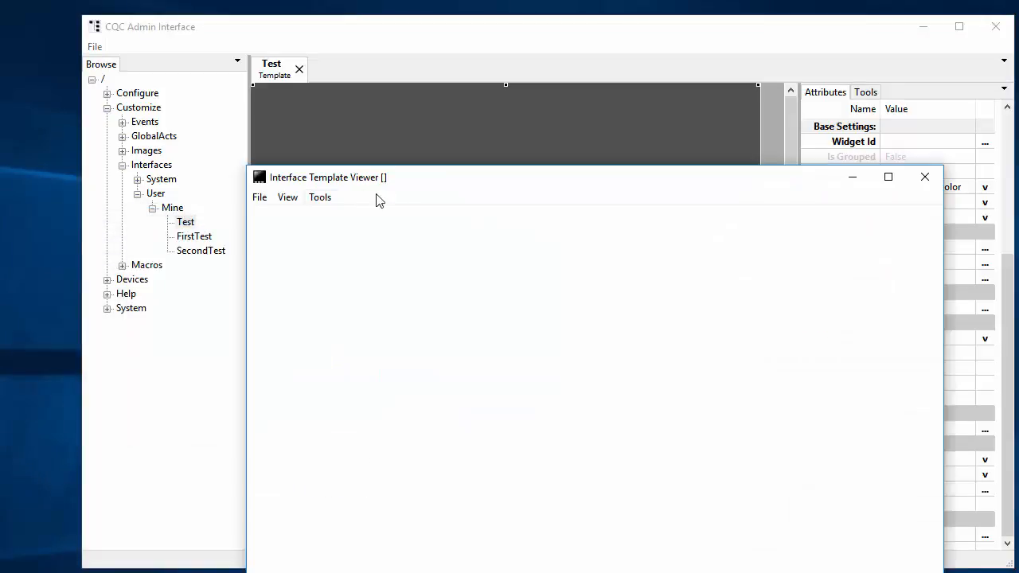
# Step: Open the /User/Mine/Test template in the viewer and press Movies to display Romance
pyautogui.click(118, 73)
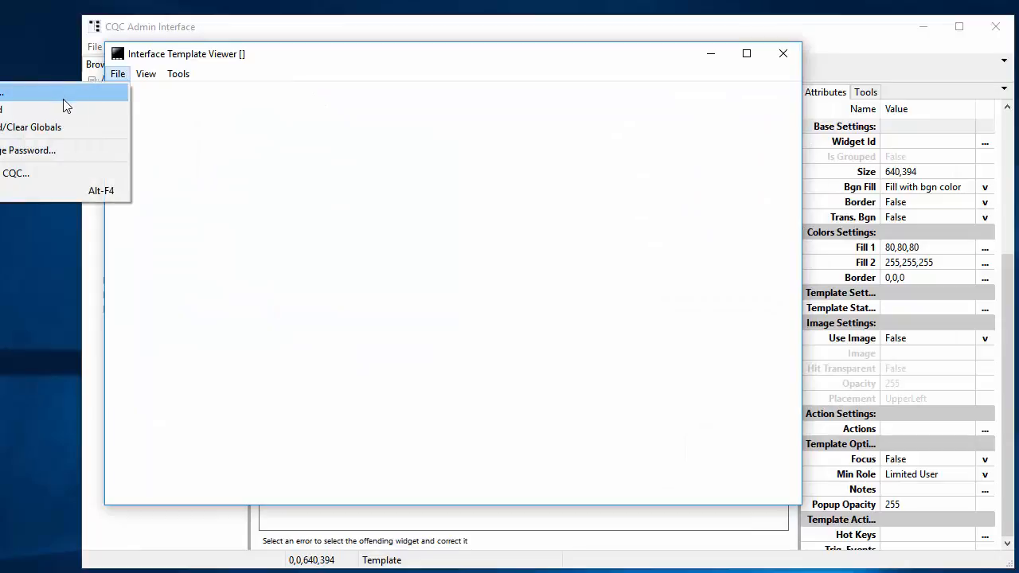
pyautogui.click(54, 93)
pyautogui.click(232, 261)
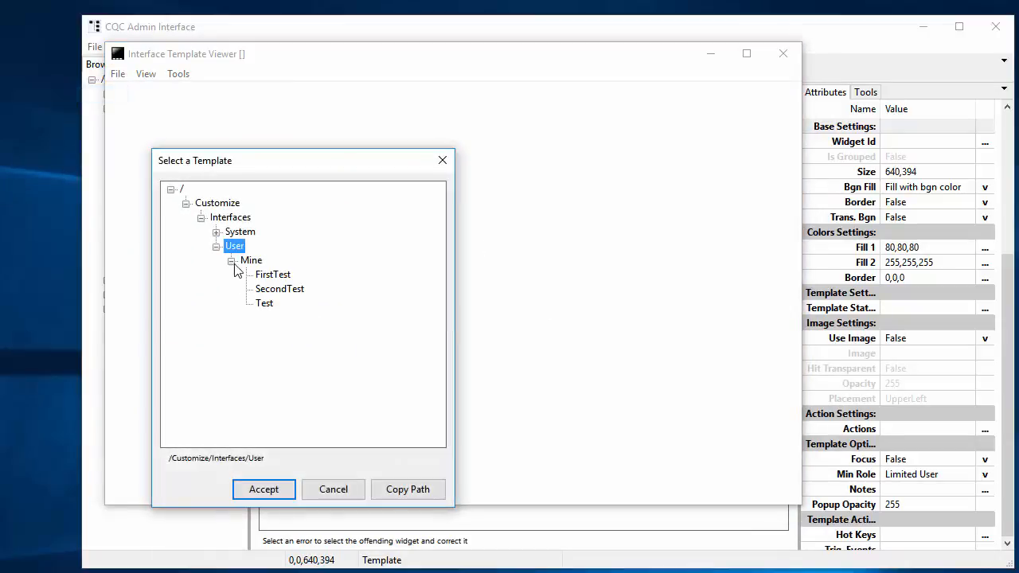
pyautogui.doubleClick(266, 305)
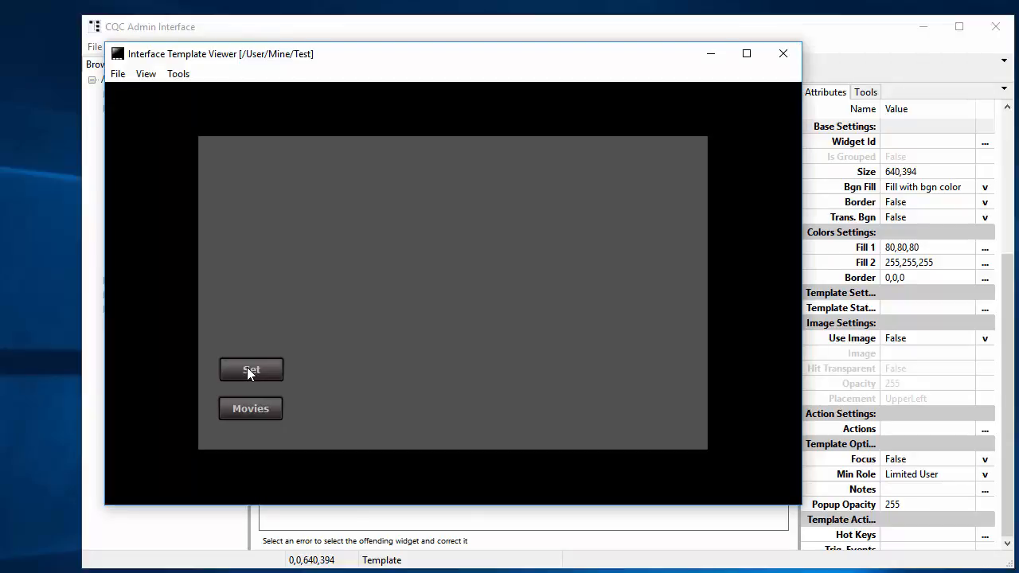
pyautogui.click(246, 409)
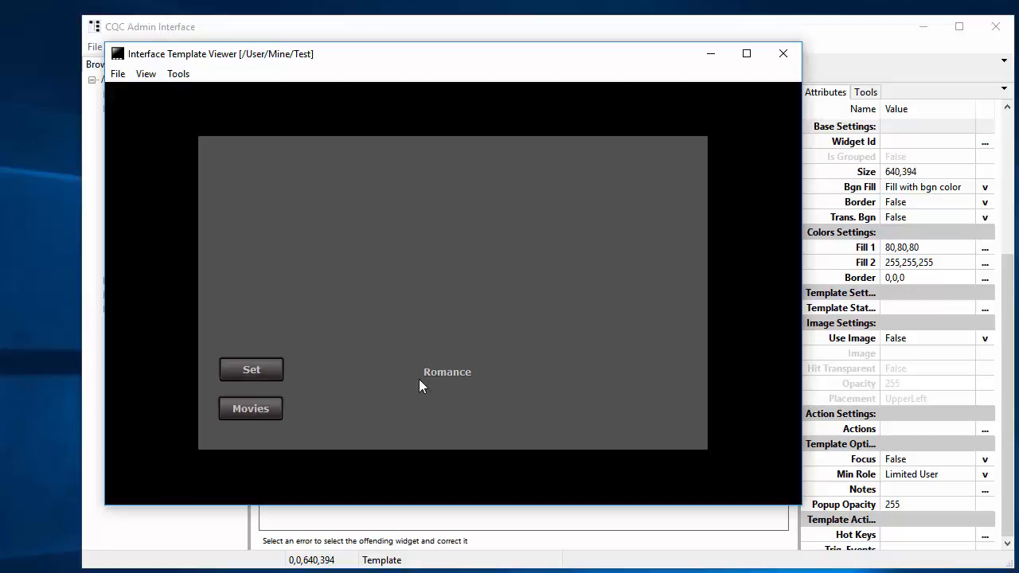